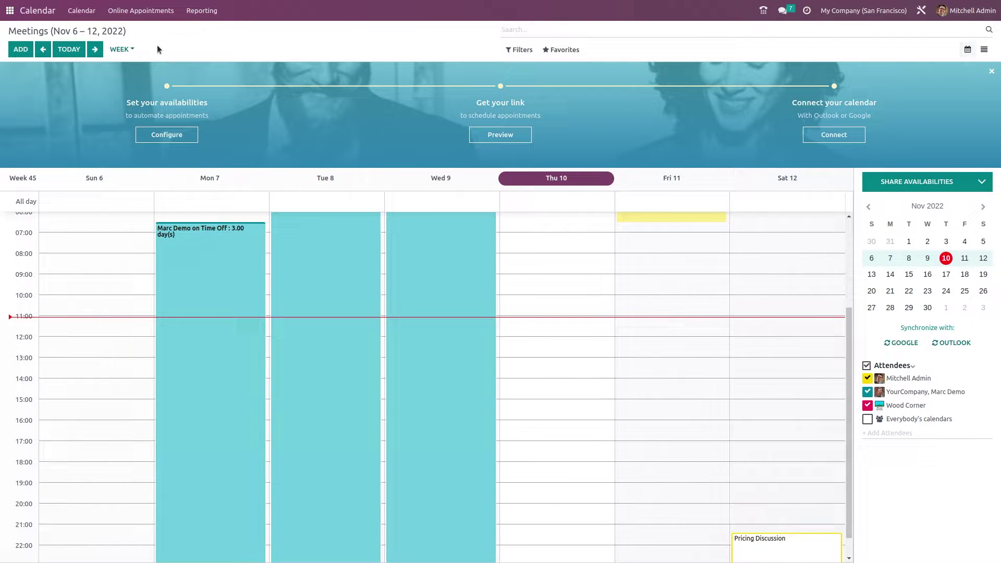
- Show the online appointment types: Technical Demo, Dental Care and Technical demo
left_click(146, 18)
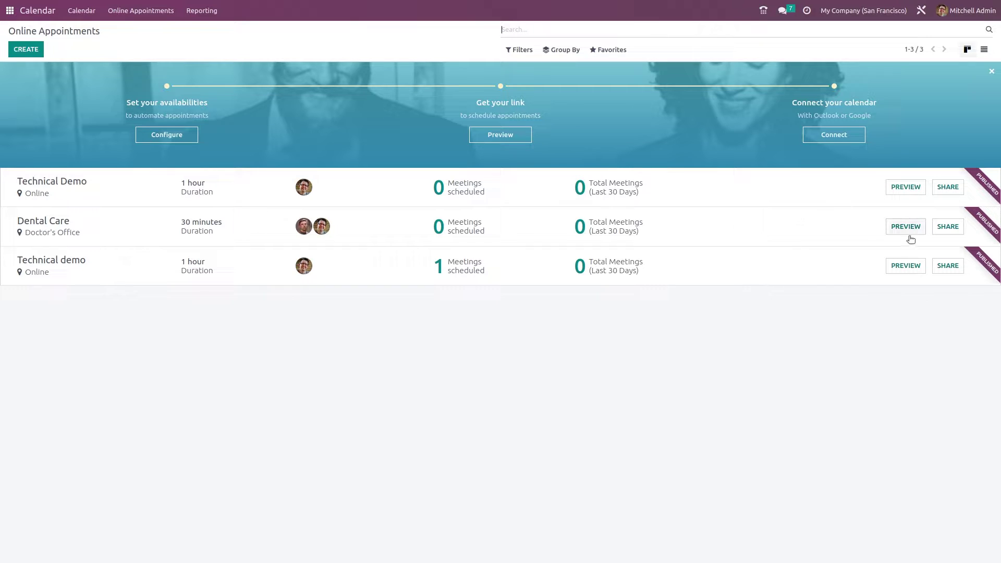
left_click(955, 196)
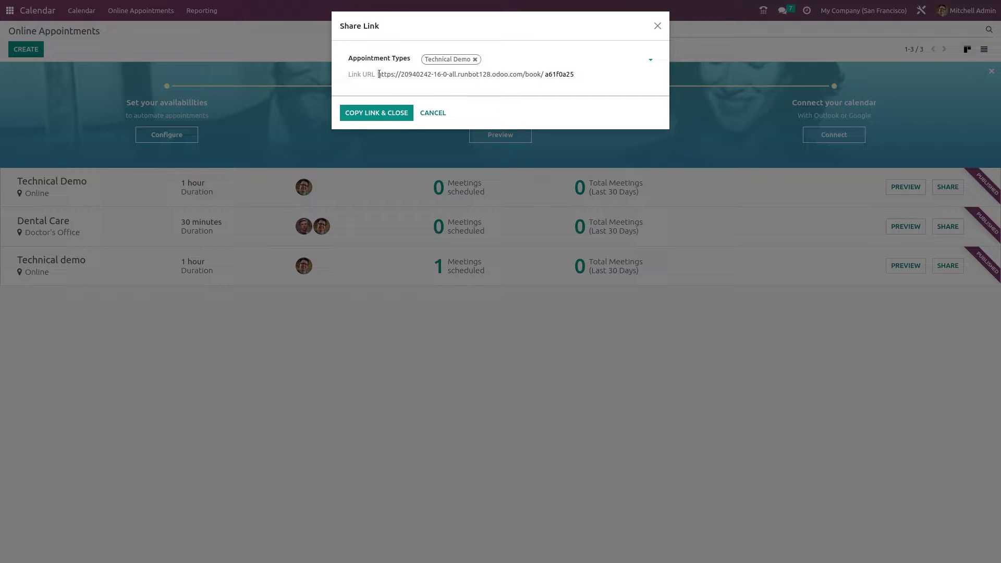
left_click(439, 118)
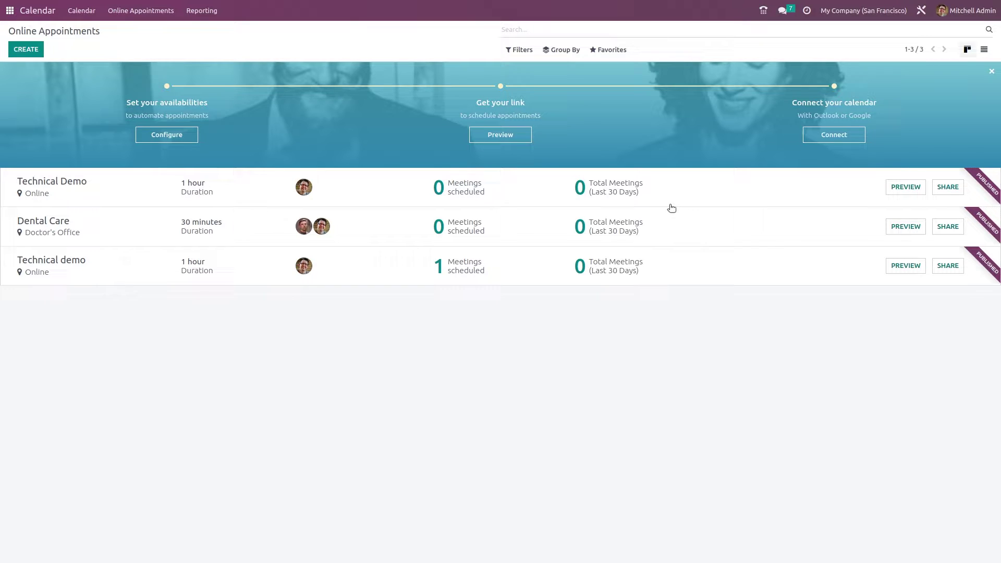
- Create a new appointment type titled 'Functional demo' and select its 15-day booking horizon field
left_click(26, 51)
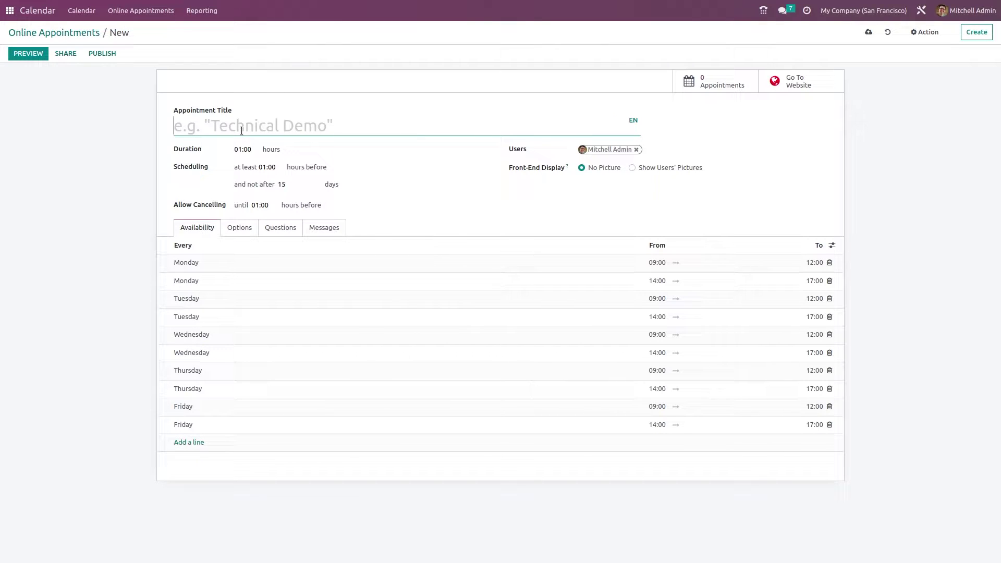
type("Func")
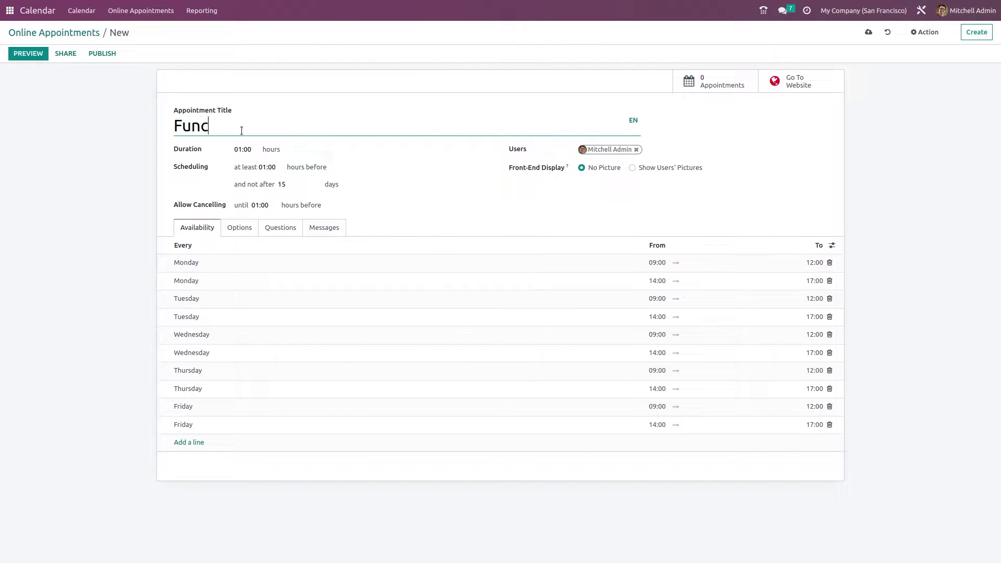
type("tional demo")
left_click(295, 184)
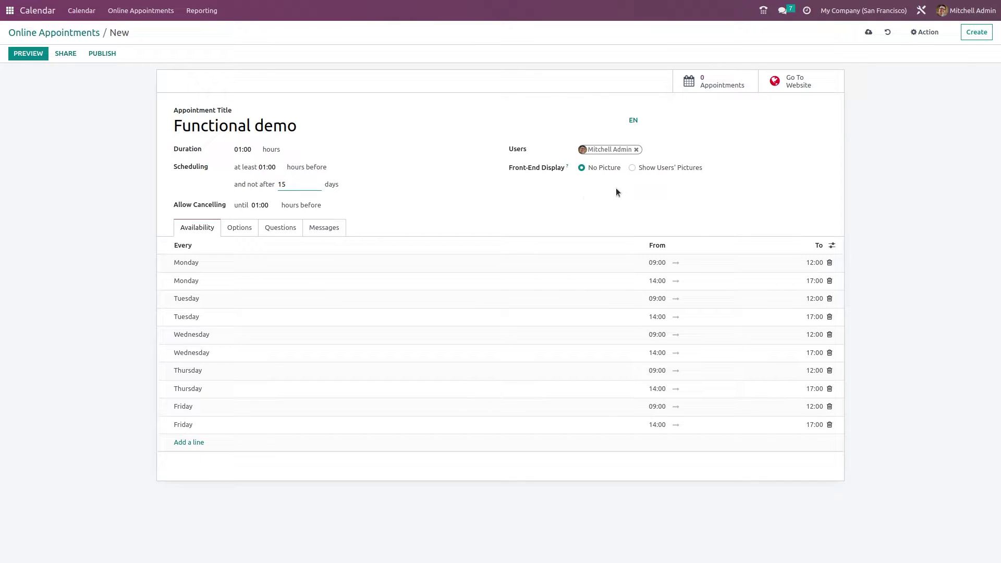
- Show users' pictures and add a Saturday 08:00–17:00 availability slot
left_click(633, 168)
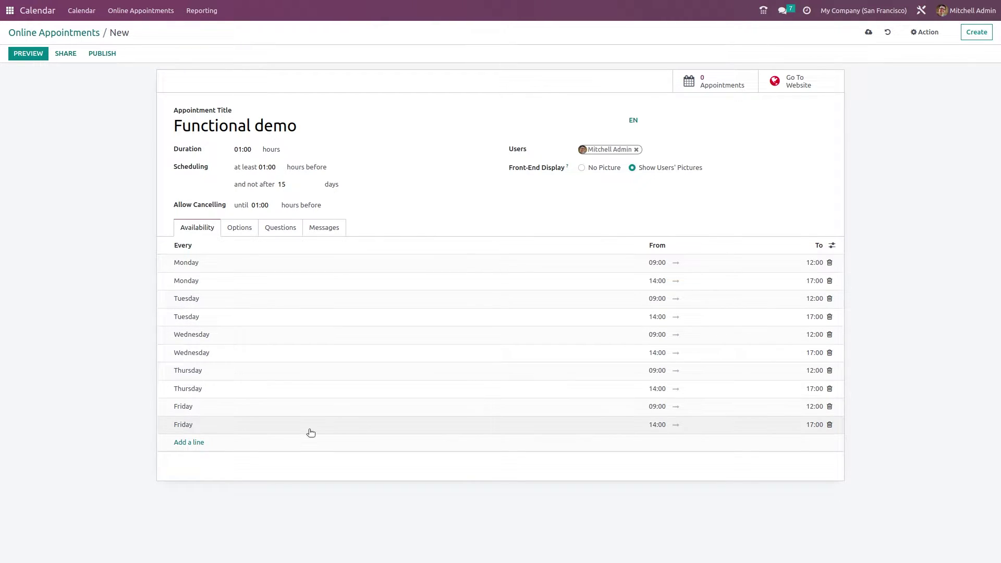
left_click(203, 443)
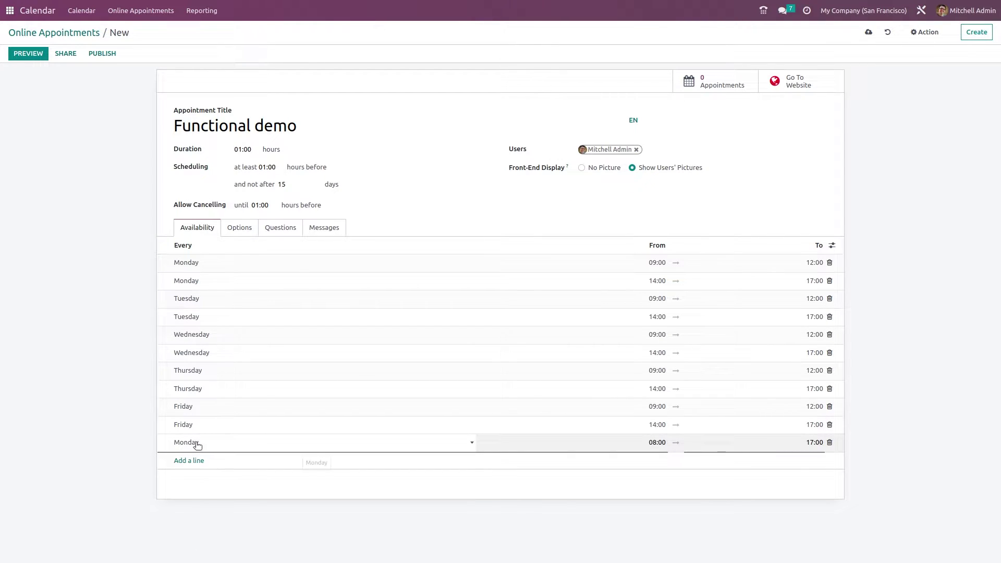
left_click(203, 443)
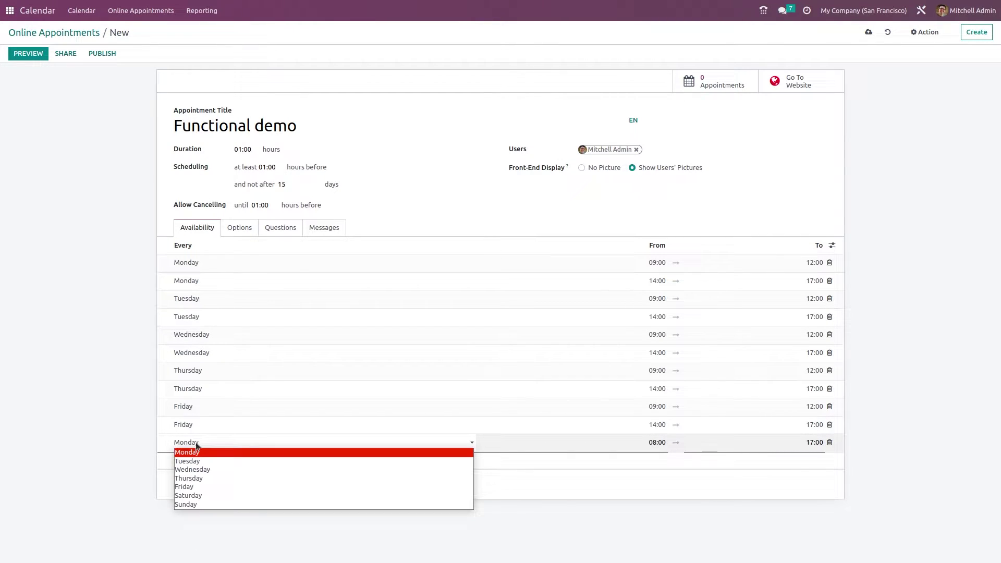
left_click(209, 496)
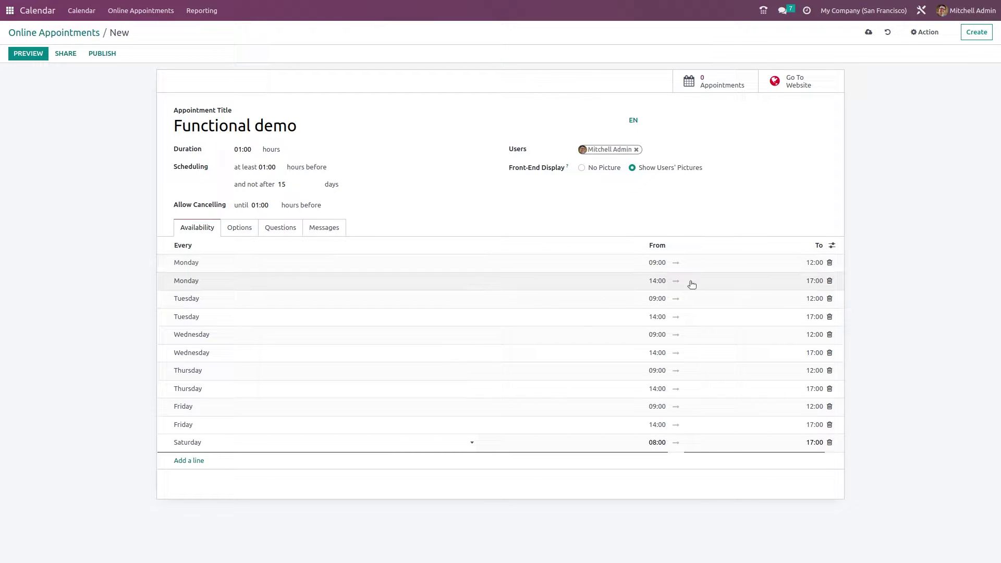
- Remove the Monday, Tuesday and Wednesday 14:00–17:00 availability slots
left_click(830, 282)
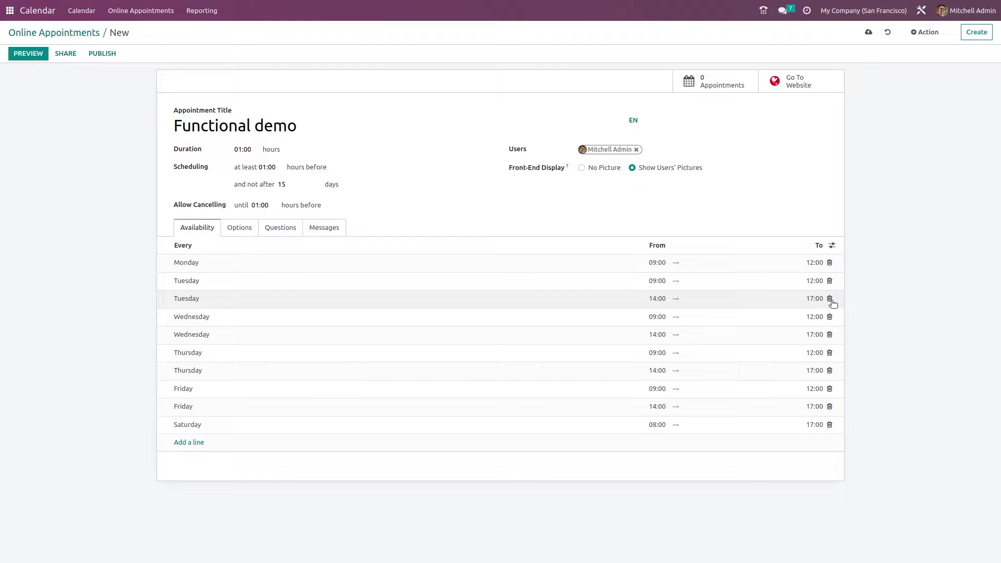
left_click(830, 299)
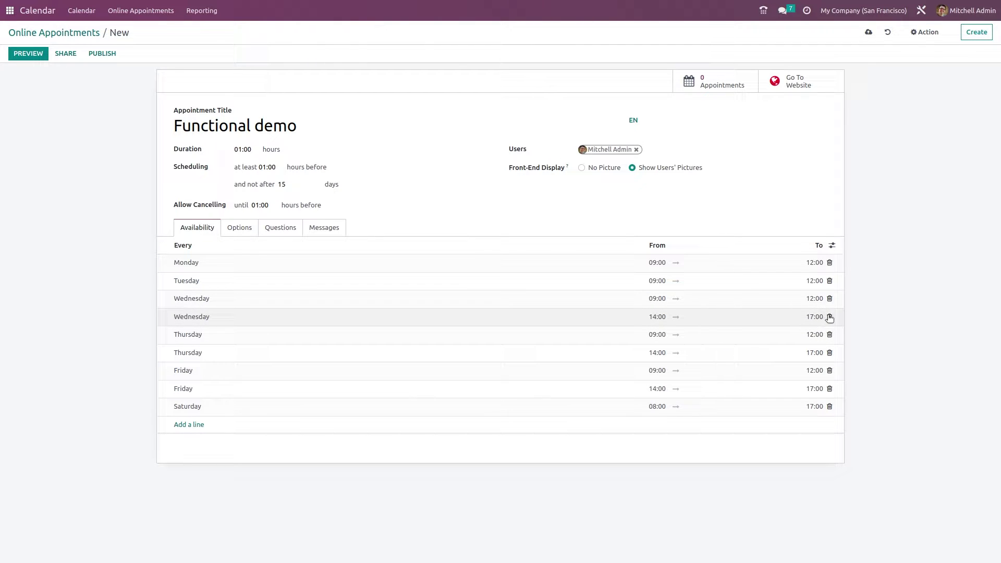
left_click(830, 317)
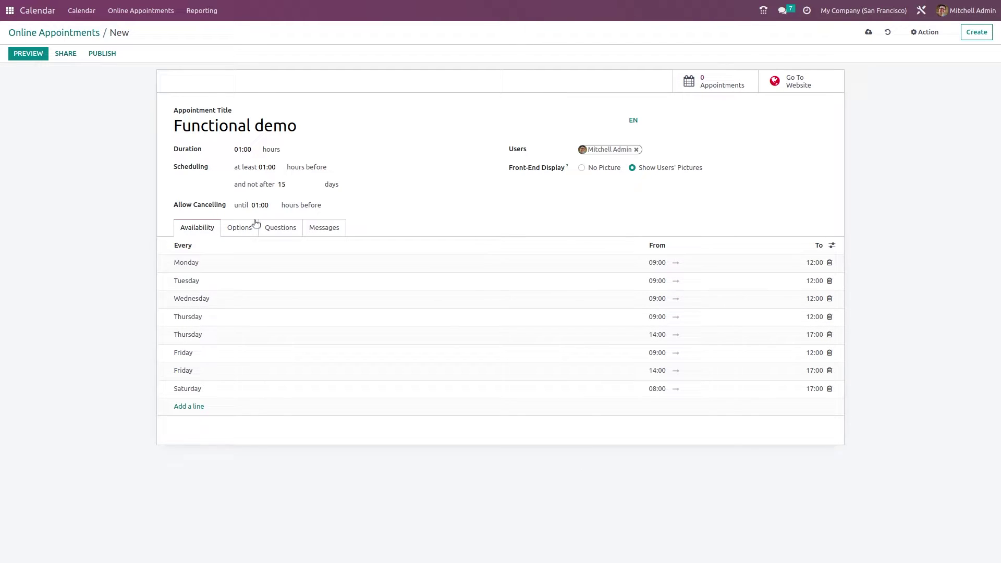
- Review the options, keeping the America/Los_Angeles timezone, no location and nobody in CC
left_click(242, 230)
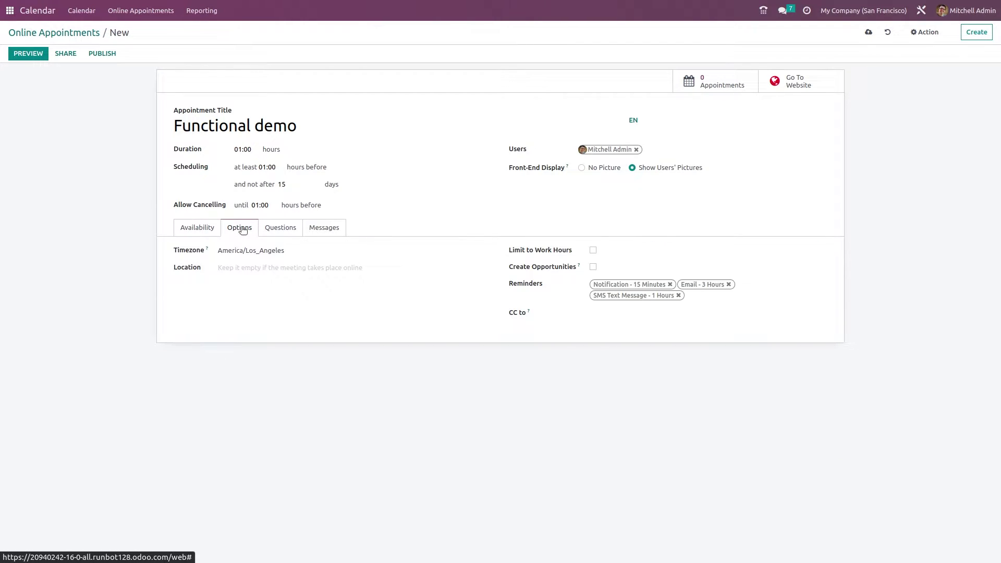
left_click(302, 252)
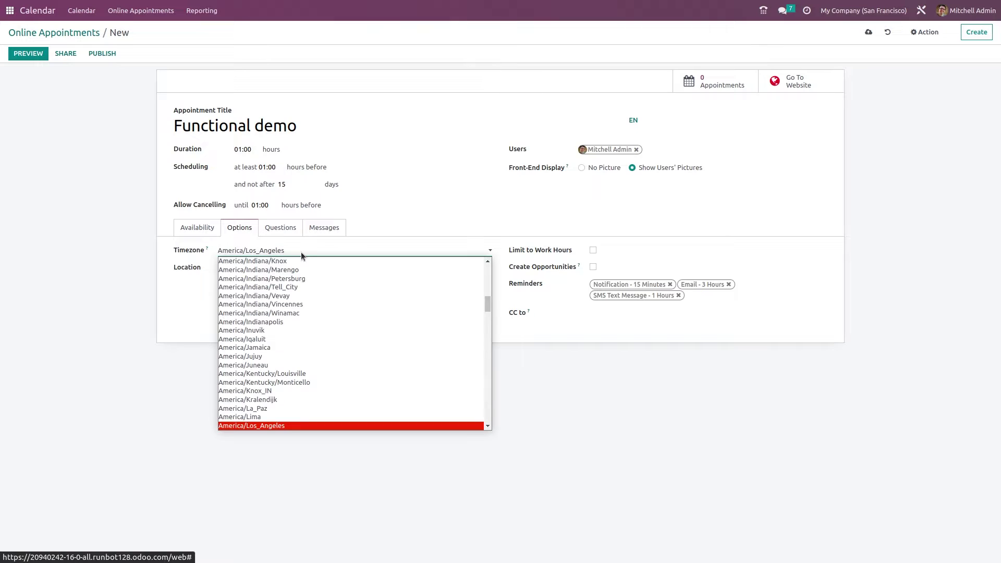
left_click(300, 516)
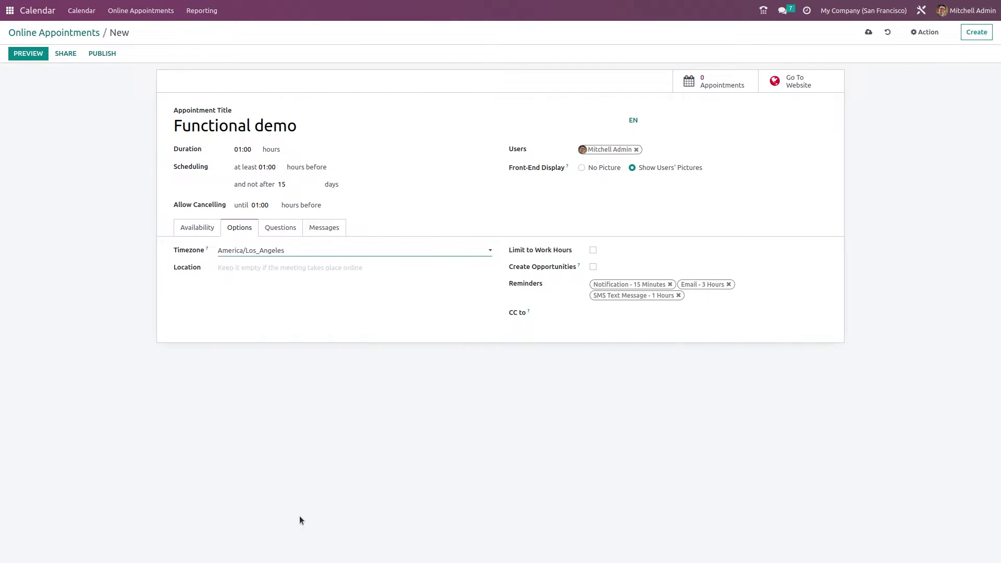
left_click(251, 269)
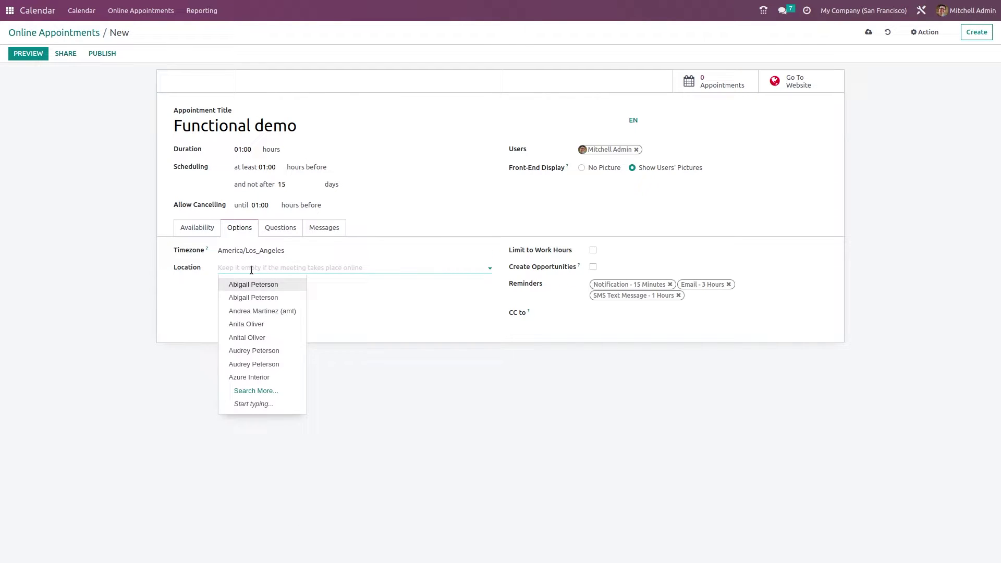
left_click(366, 287)
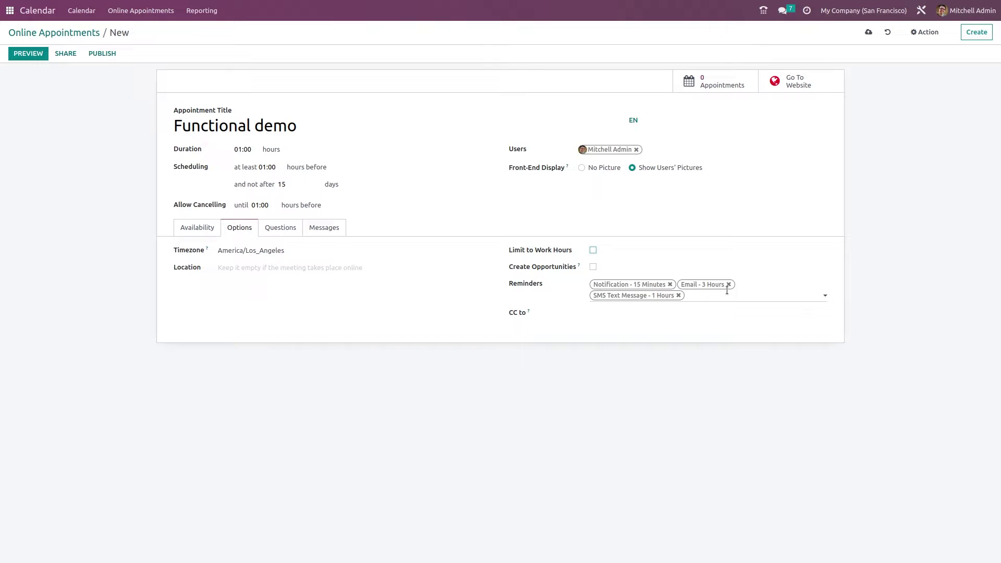
left_click(613, 312)
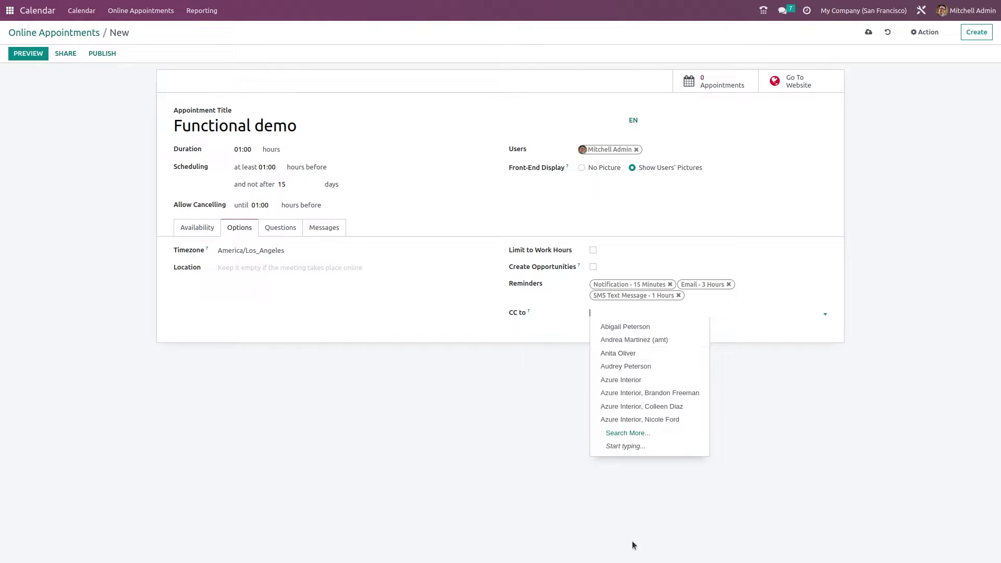
left_click(523, 391)
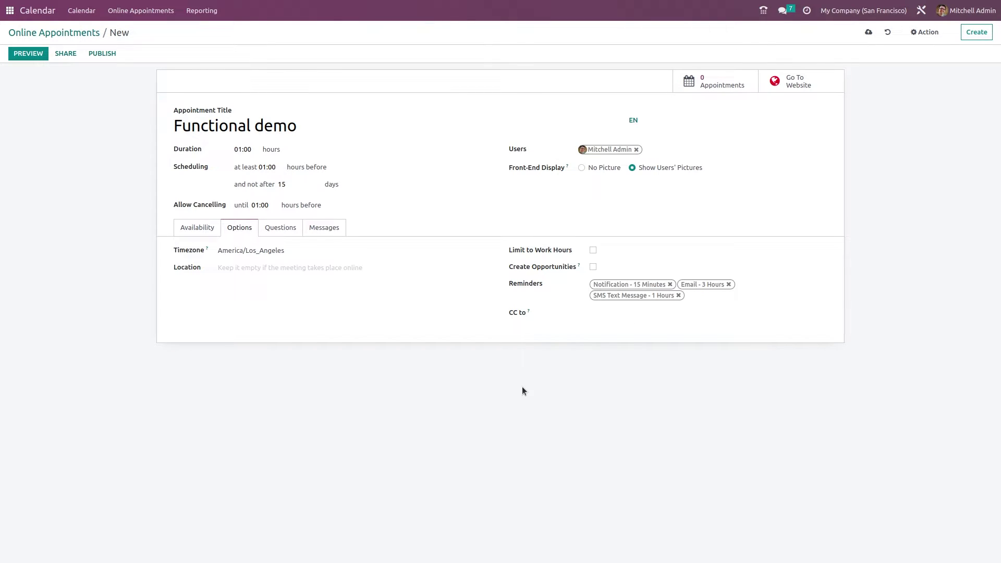
- Add the optional single-line text question 'what is your company's name' and save it
left_click(293, 230)
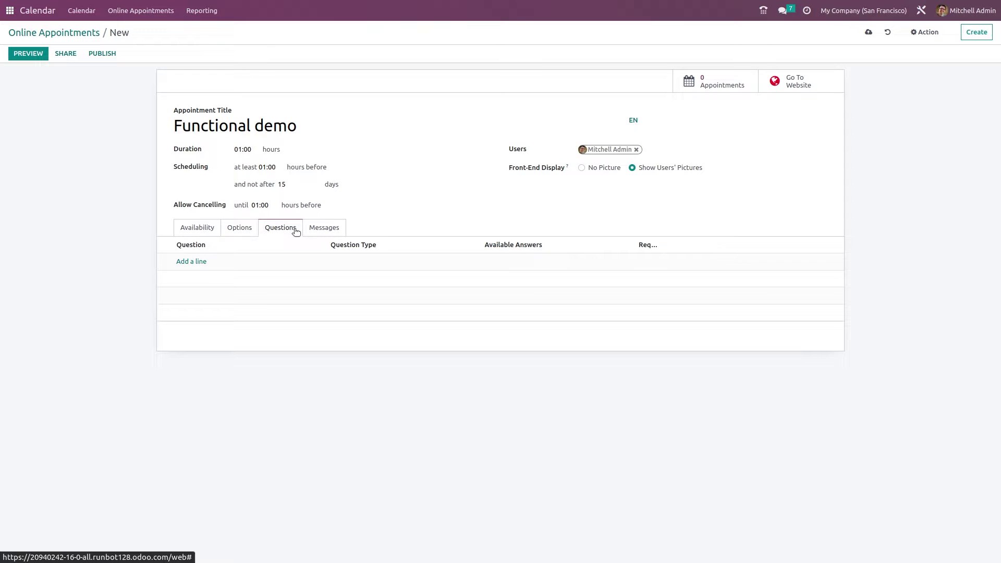
left_click(203, 262)
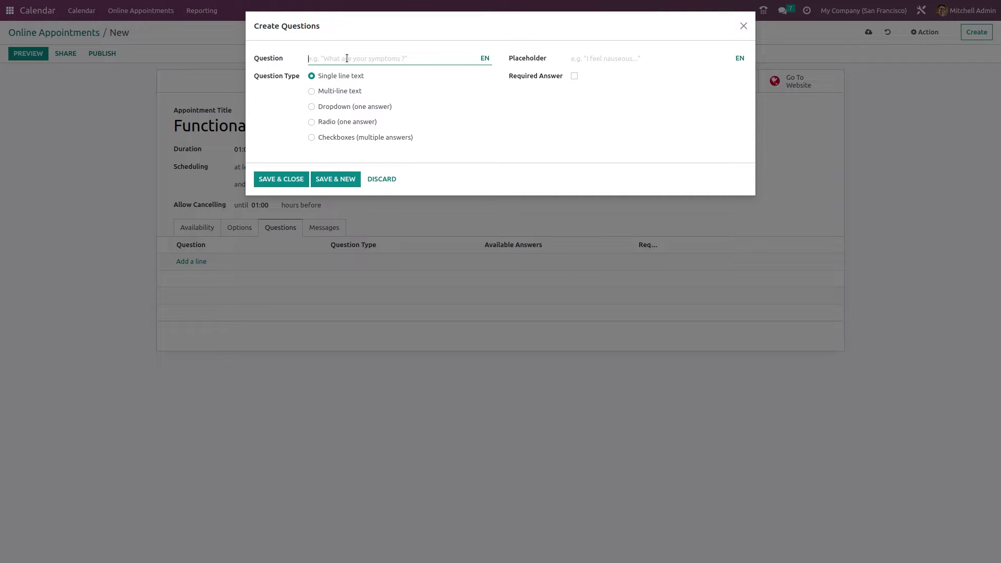
type("what are")
type(" you")
key("BackSpace")
key("BackSpace")
key("BackSpace")
key("BackSpace")
key("BackSpace")
key("BackSpace")
key("BackSpace")
type("at is ur")
key("BackSpace")
key("BackSpace")
type("your company's name")
left_click(574, 76)
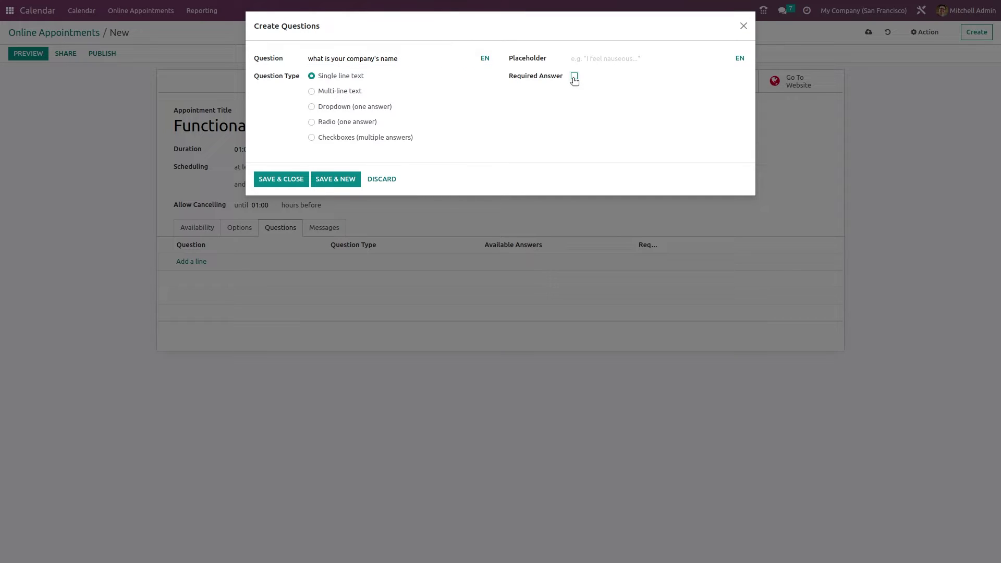
left_click(574, 76)
left_click(291, 179)
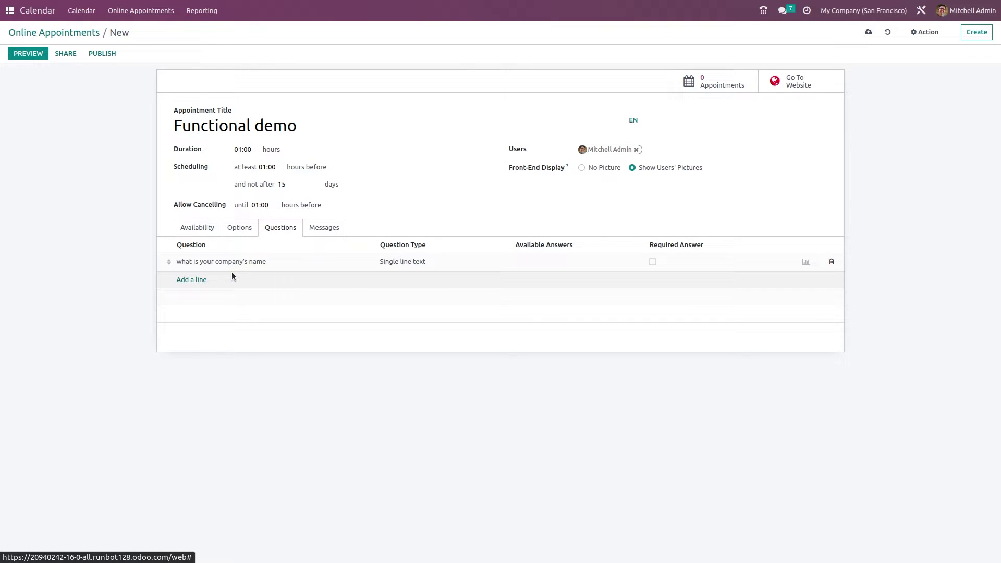
- Write the introduction 'this is an appointment on odoo functional' and confirmation 'thank you for co operating'
left_click(329, 225)
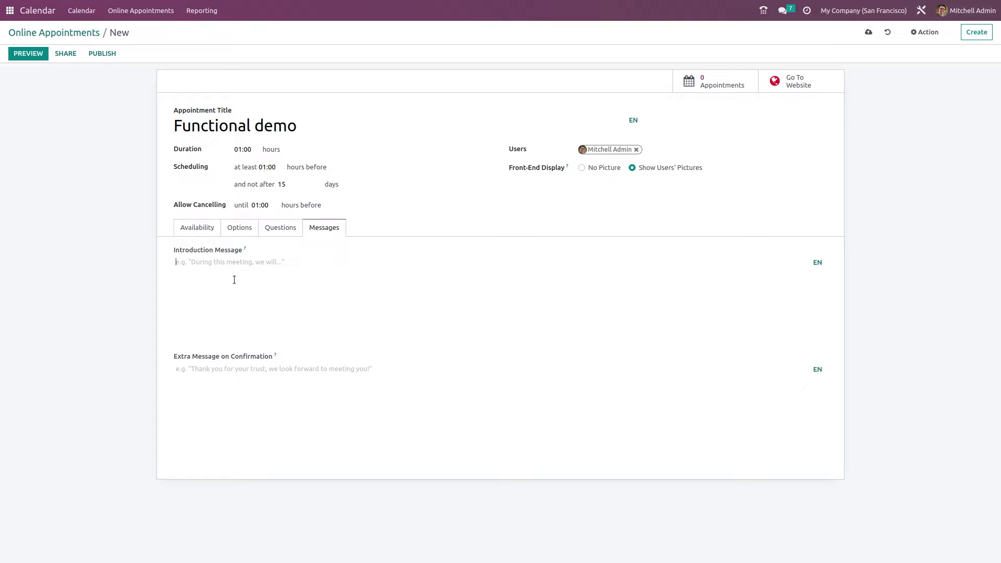
left_click(228, 374)
left_click(208, 262)
type("this is an appo")
key("BackSpace")
type("intment")
type(" onf")
type(" odoo func")
type("tionals")
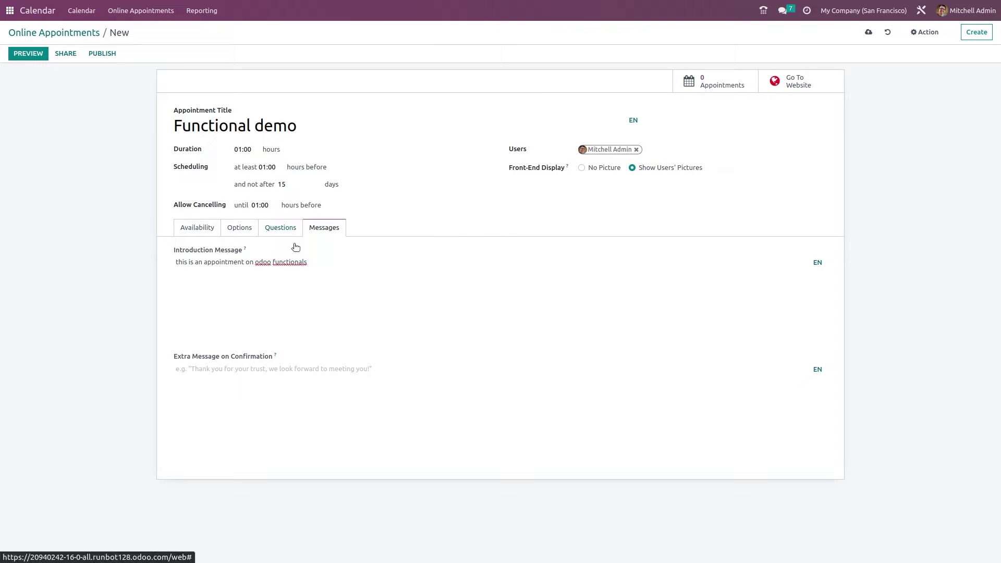
key("BackSpace")
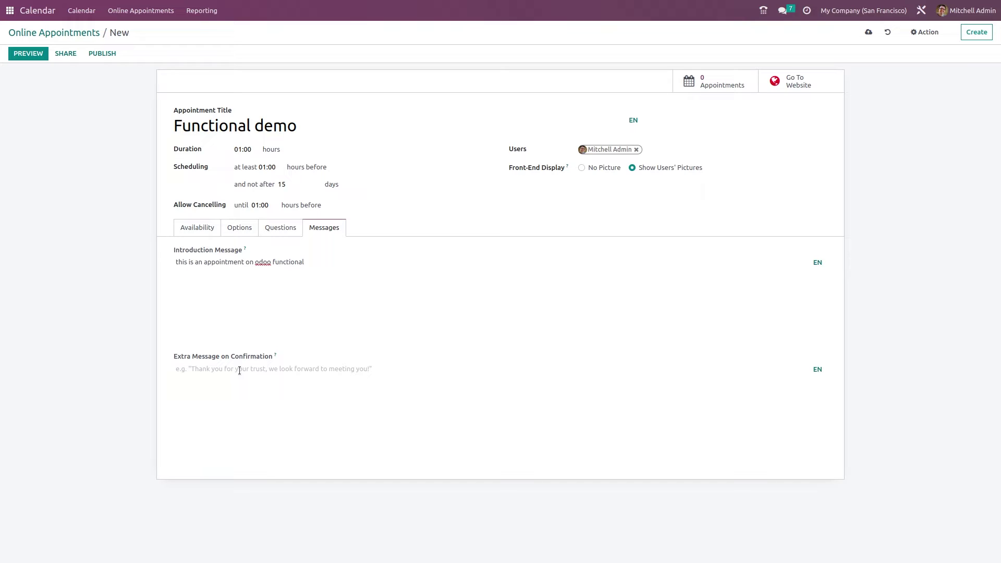
type("thank y")
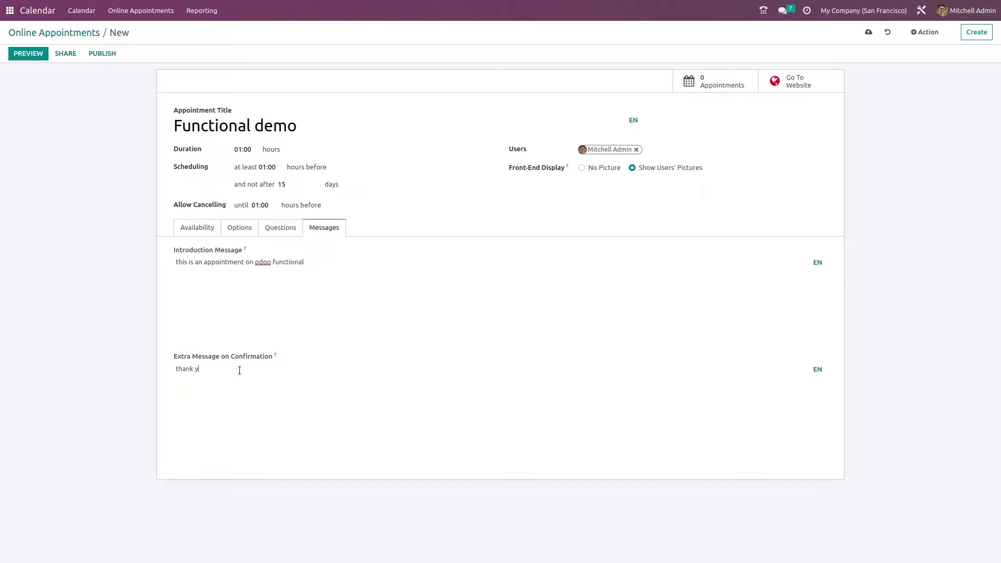
type("ou for co operating")
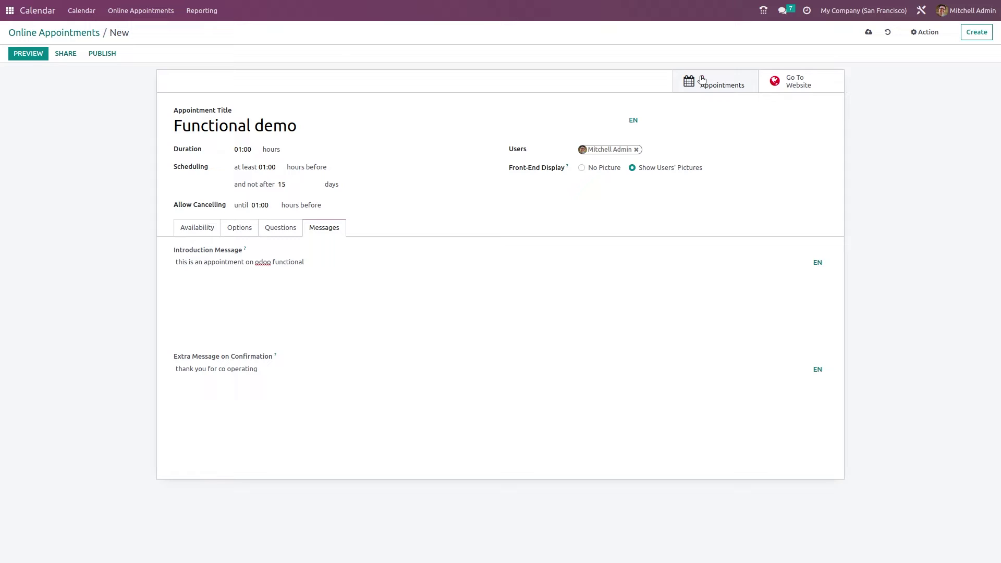
- Save, publish the Functional demo booking page on the website, and pick Friday 11 November 2022
left_click(789, 87)
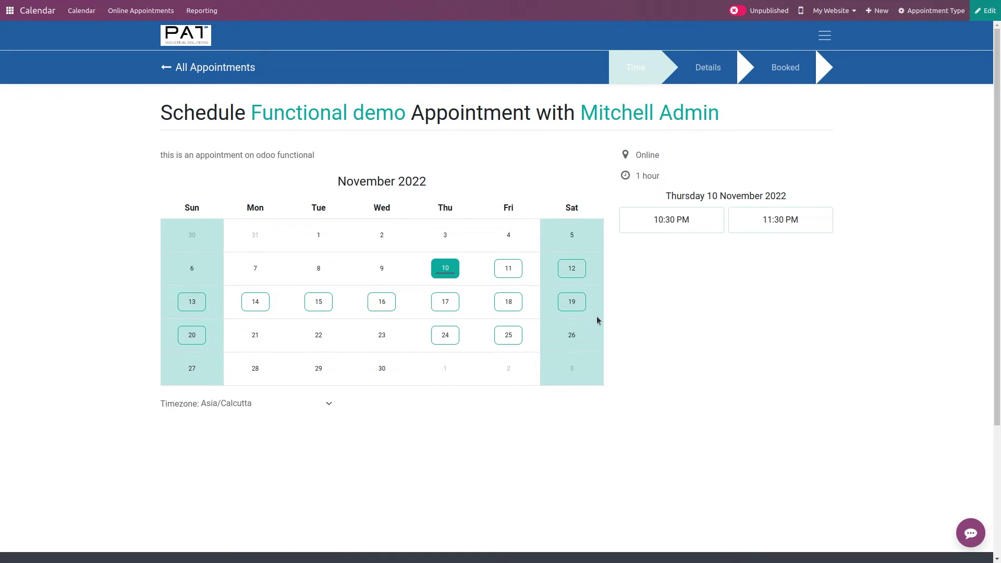
left_click(737, 11)
left_click_drag(158, 156, 331, 156)
left_click(330, 155)
left_click(518, 270)
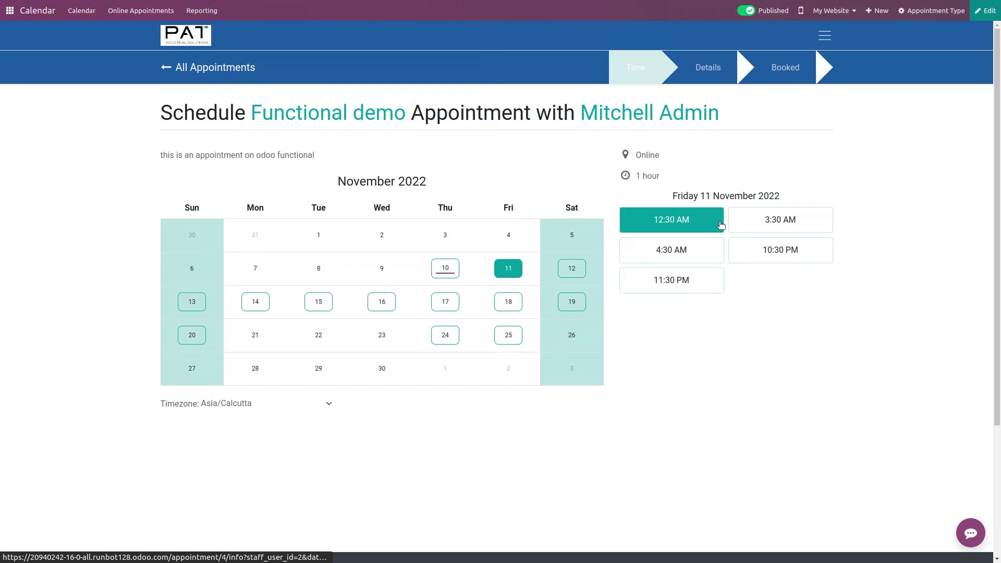
- Choose the 11:30 PM slot, replace the prefilled name with a new visitor name, and answer the company question
left_click(686, 285)
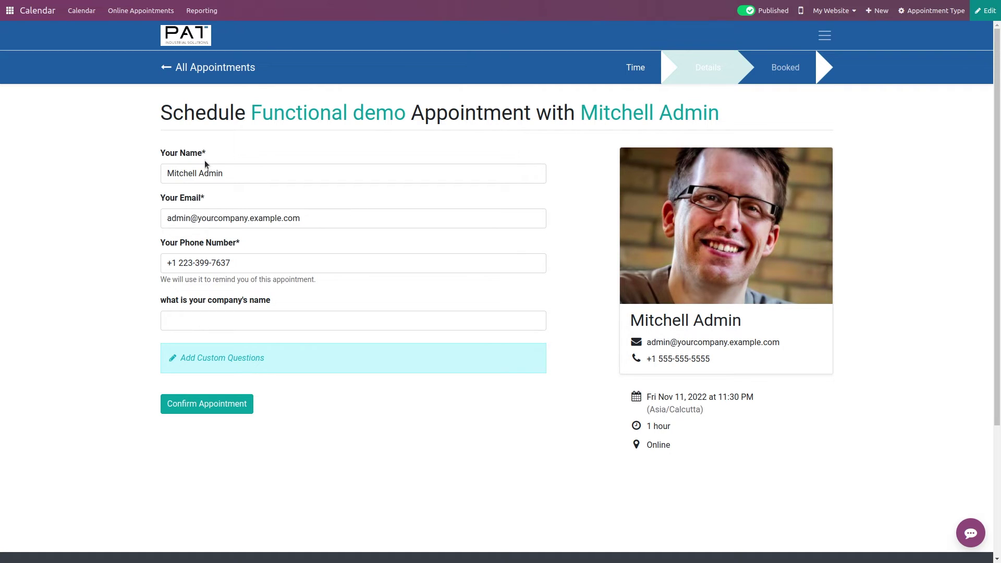
left_click_drag(223, 173, 83, 177)
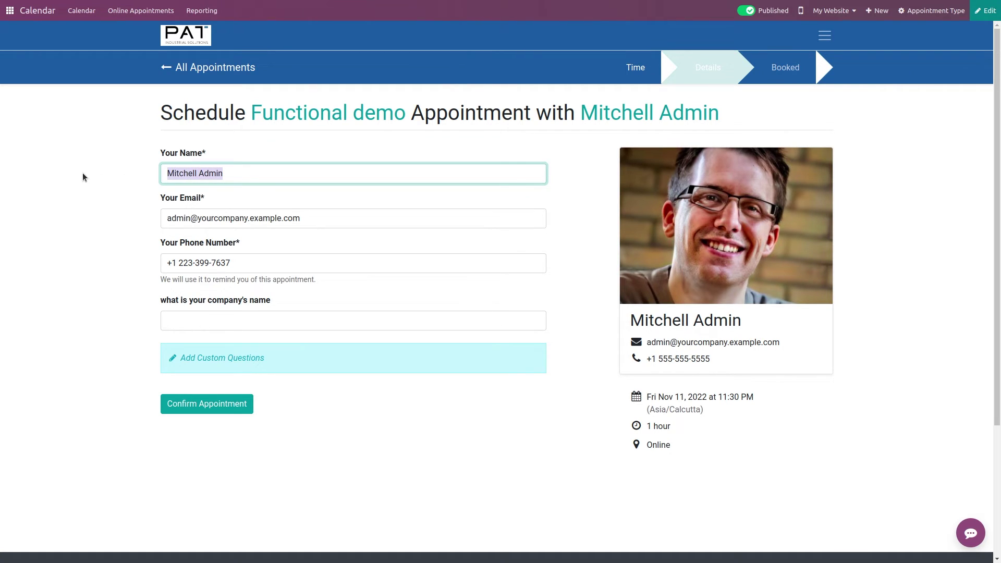
type("nic")
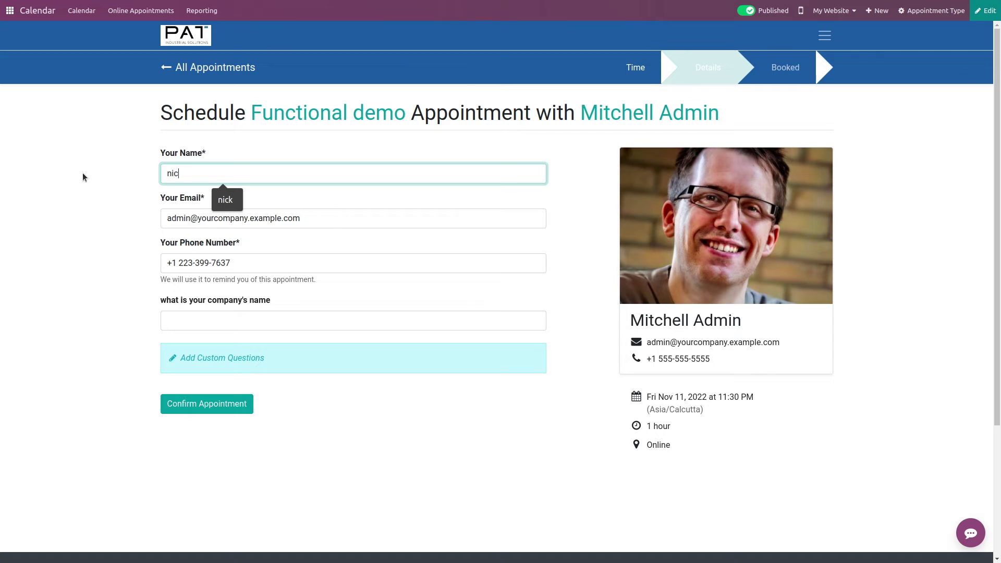
type("k")
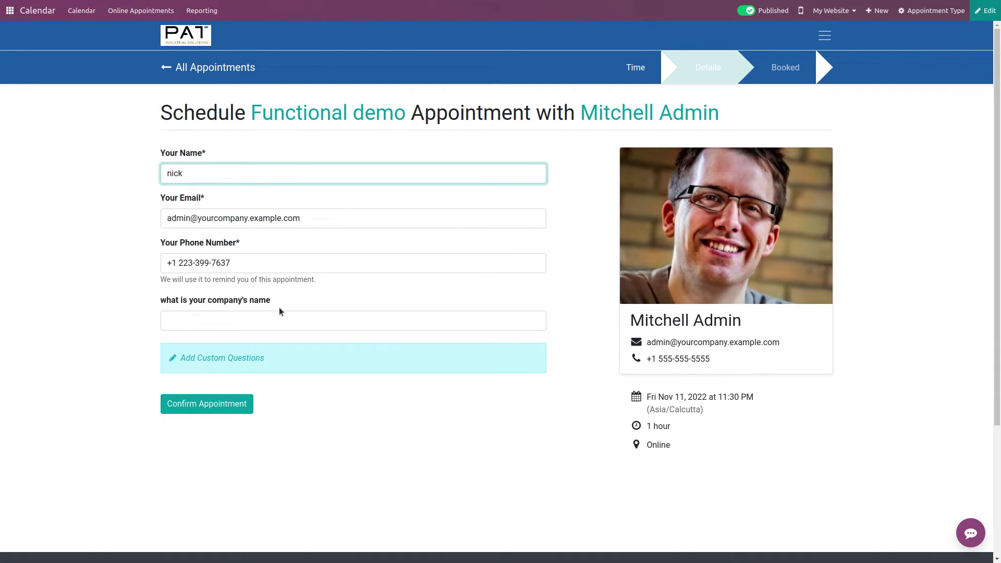
left_click(199, 312)
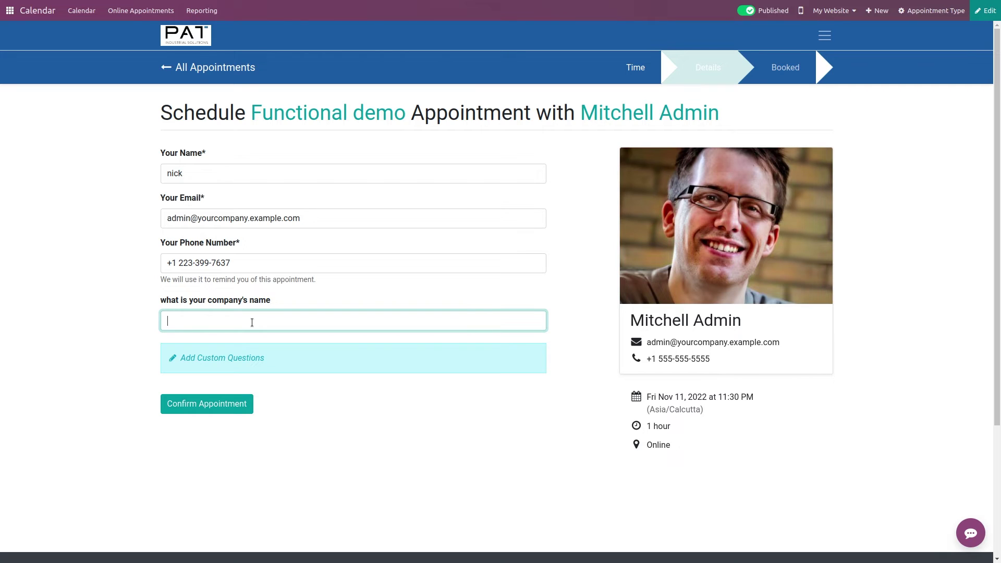
type("nick's sompany")
key("BackSpace")
type("c")
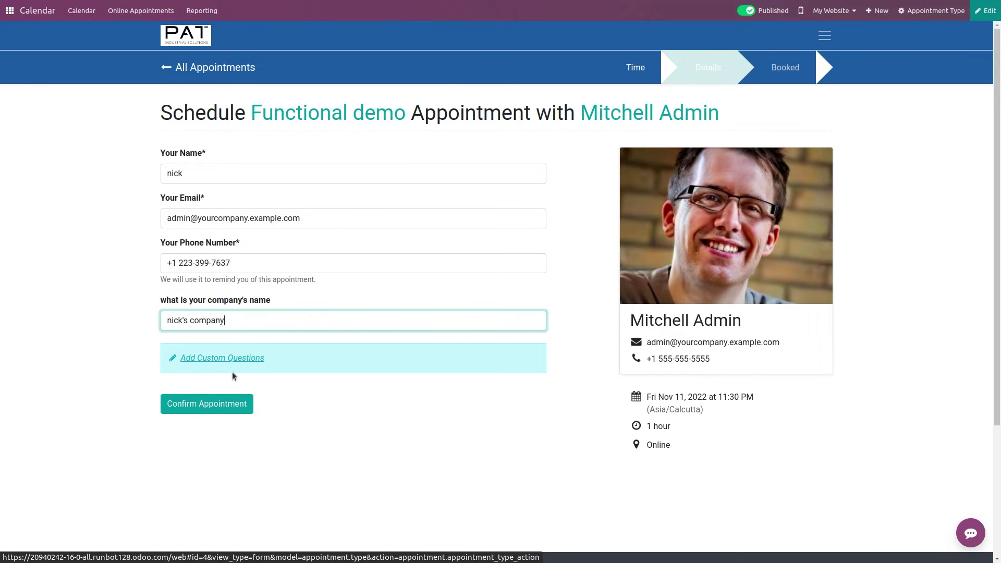
- Confirm the Fri Nov 11, 2022 11:30 PM booking and check the 'thank you for co operating' message
left_click(208, 405)
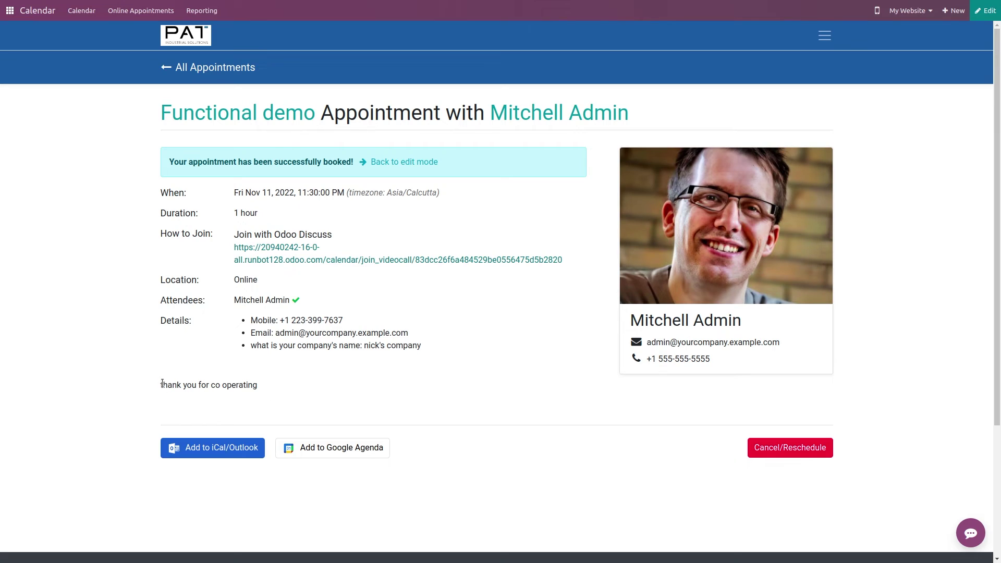
left_click_drag(161, 386, 263, 387)
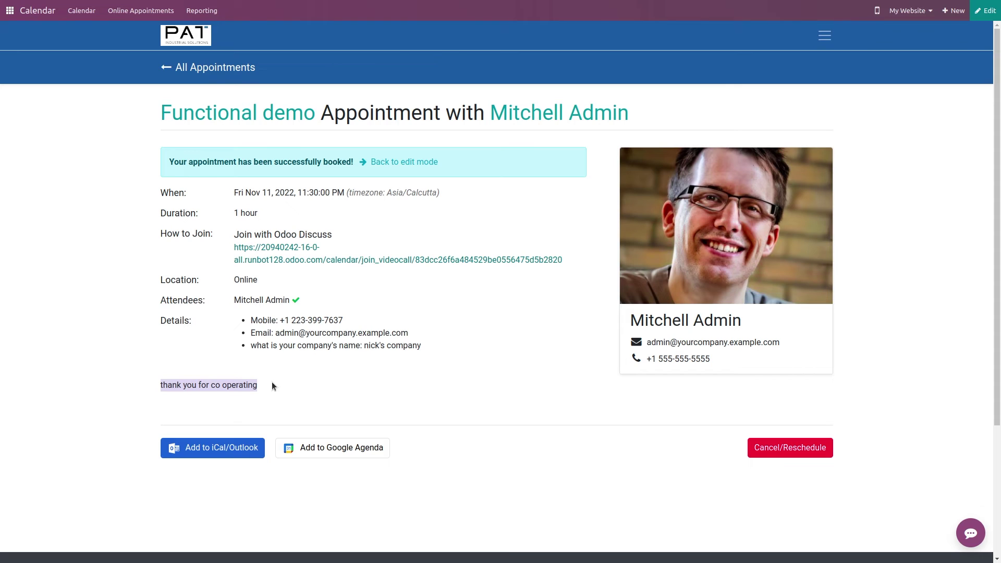
left_click(272, 386)
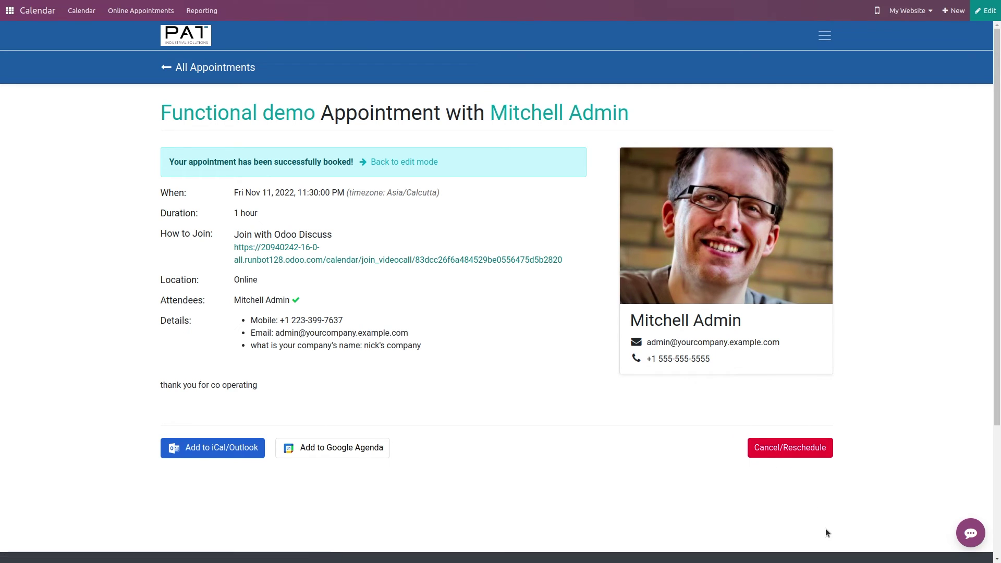
- Return to the Functional demo form, dismiss the access error, and preview its public booking page
left_click(393, 165)
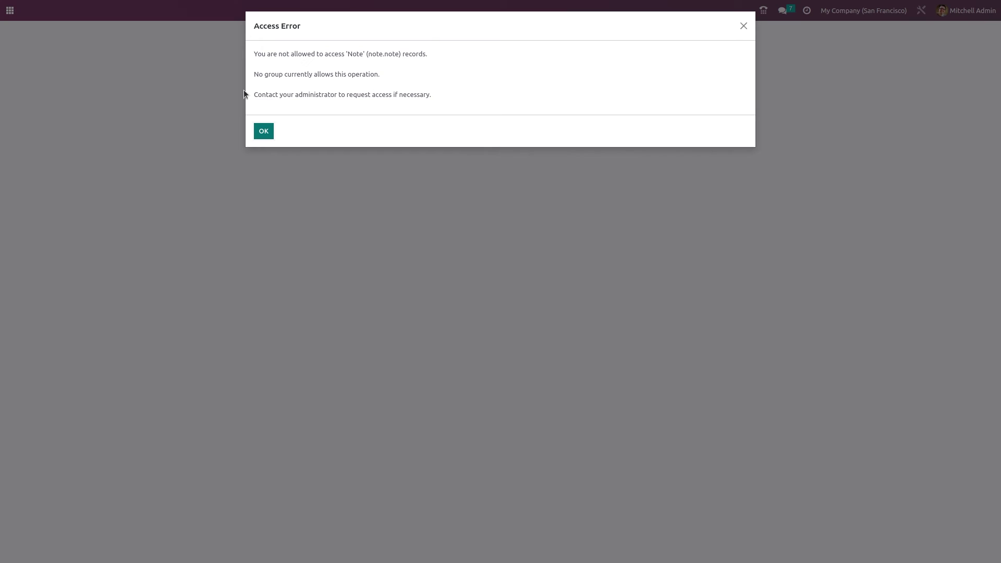
left_click(264, 131)
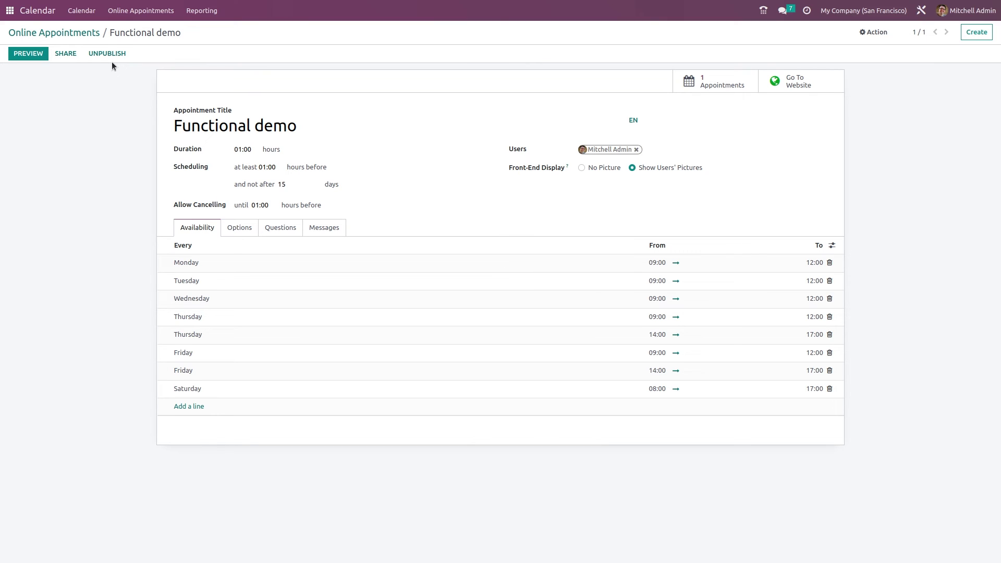
left_click(27, 54)
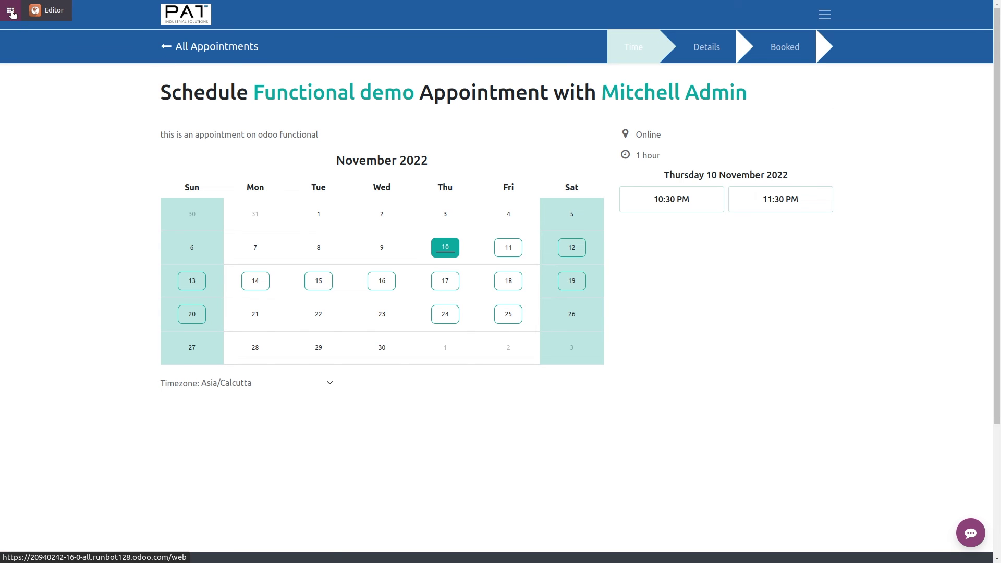
- Go back to Calendar past the Access Error and list the online appointment types to check Functional demo
left_click(12, 13)
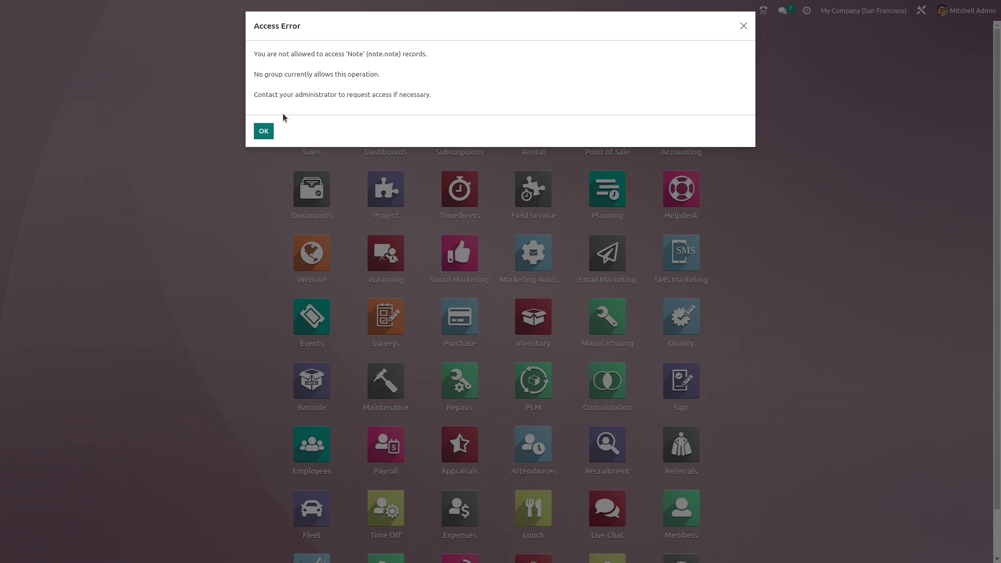
left_click(264, 132)
left_click(368, 71)
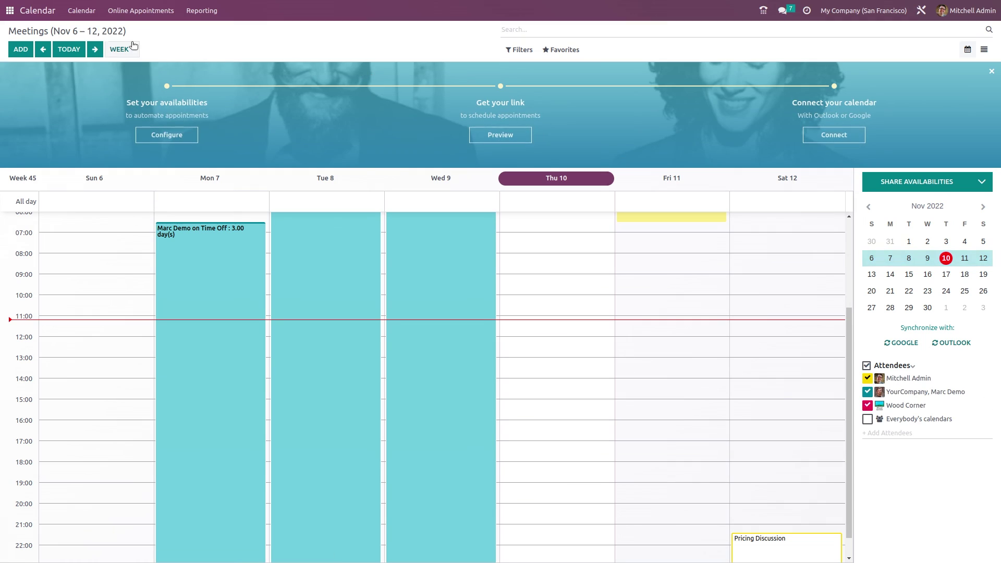
left_click(125, 19)
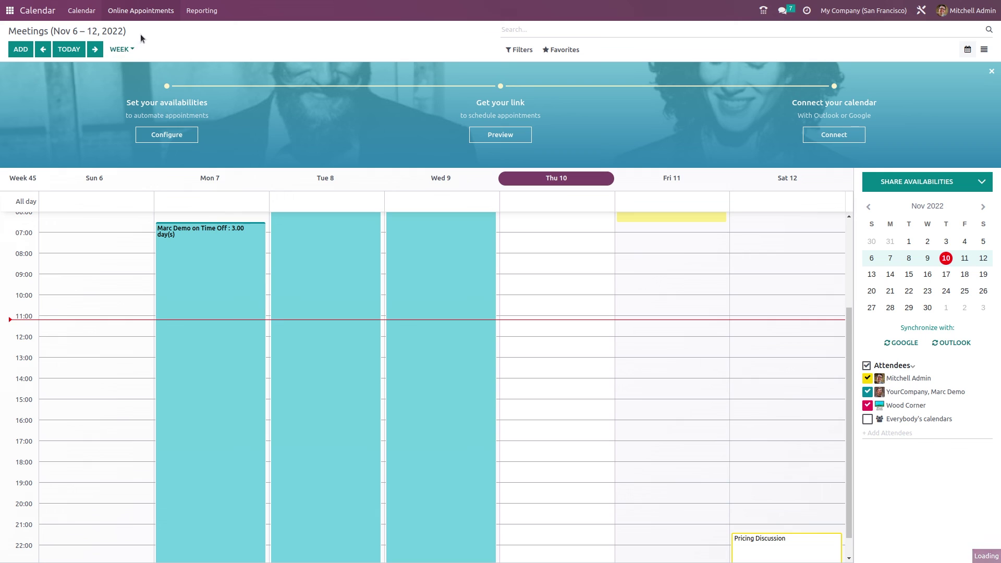